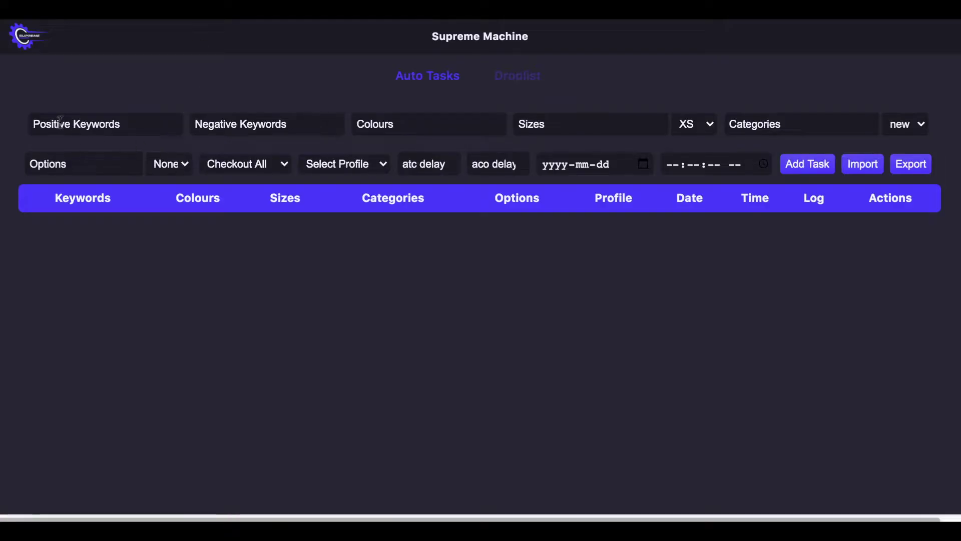
Step: Enter "Racing Soccer" as the positive keywords and "multicolor" as the colour of the new auto task
{"action": "left_click", "coordinate": [60, 122]}
{"action": "type", "text": "Racing"}
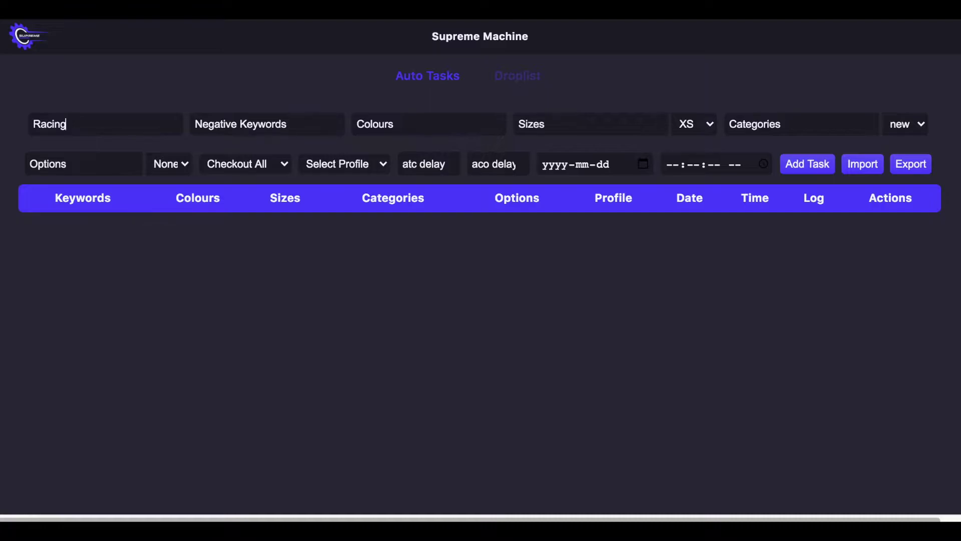
{"action": "type", "text": "Soccer"}
{"action": "left_click", "coordinate": [373, 124]}
{"action": "type", "text": "mult"}
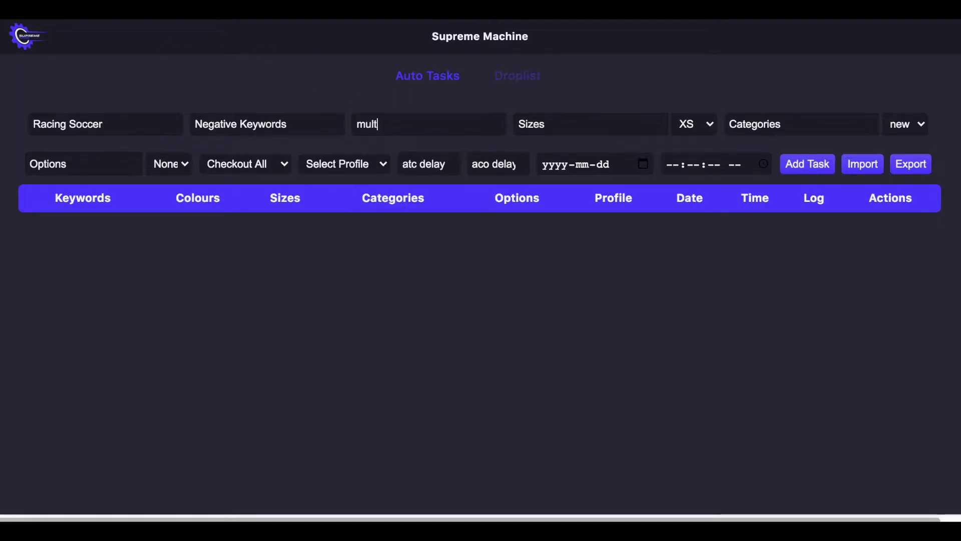
{"action": "type", "text": "icolor"}
Step: Choose clothing size M and the Tops/Sweaters category for the task
{"action": "left_click", "coordinate": [693, 126]}
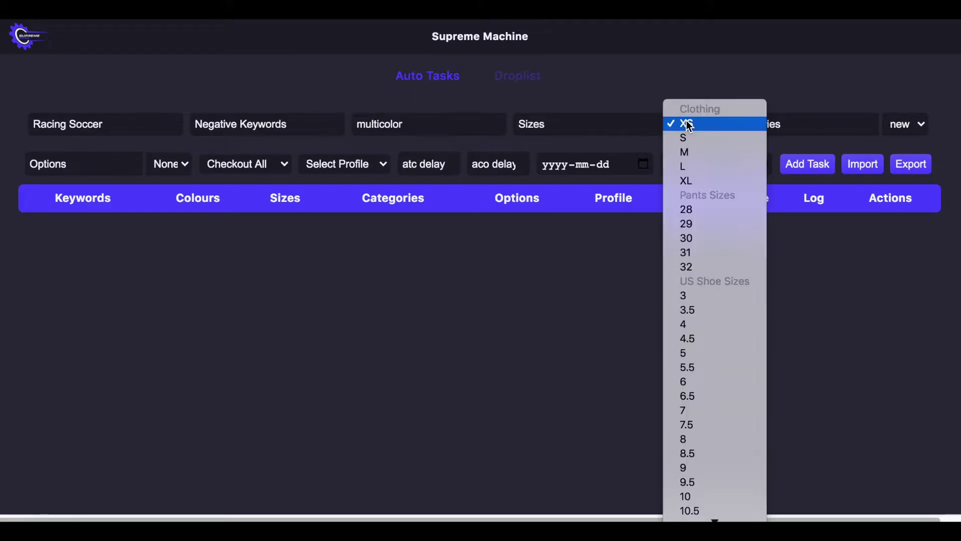
{"action": "left_click", "coordinate": [689, 152]}
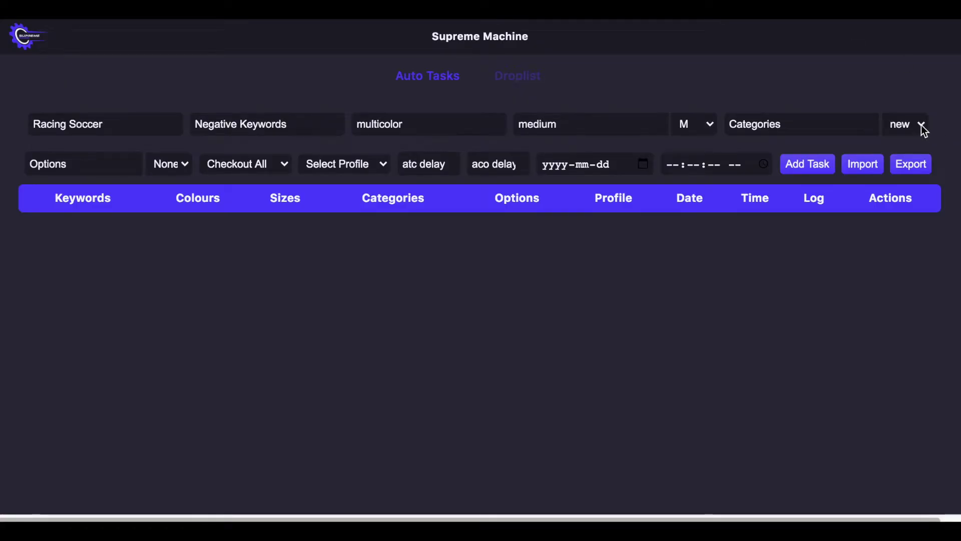
{"action": "left_click", "coordinate": [921, 125]}
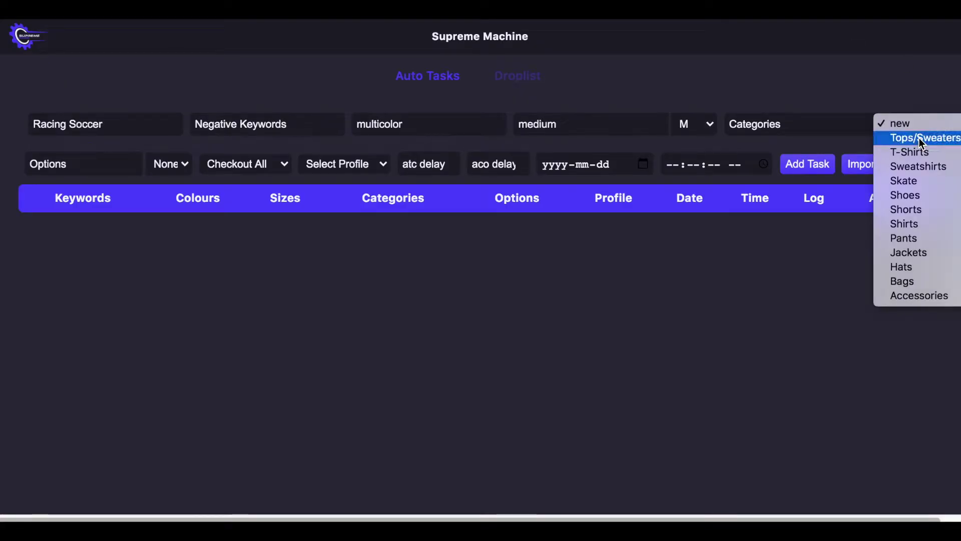
{"action": "left_click", "coordinate": [918, 138]}
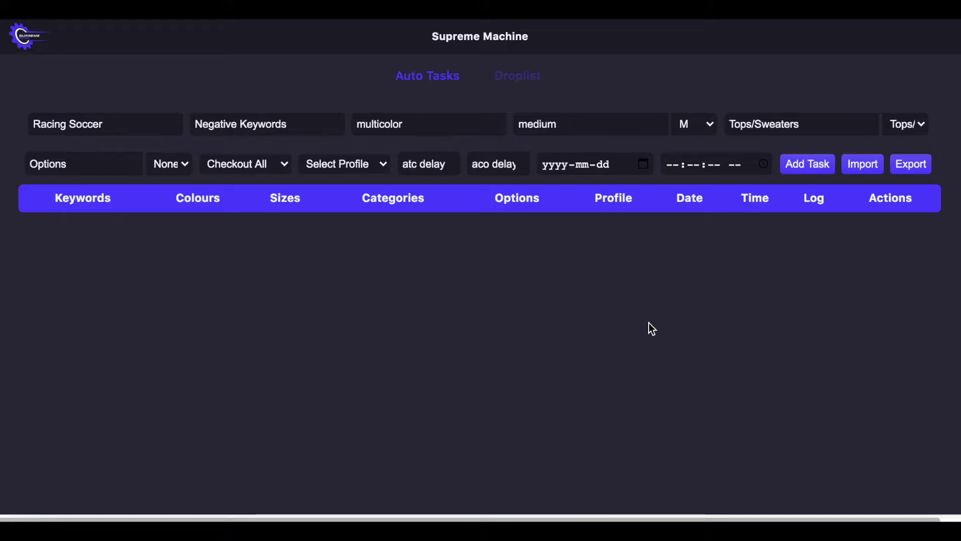
Step: Set the task's fallback to Any Colour & Any Size, its checkout mode to Checkout Any, and its profile to test
{"action": "left_click", "coordinate": [175, 167]}
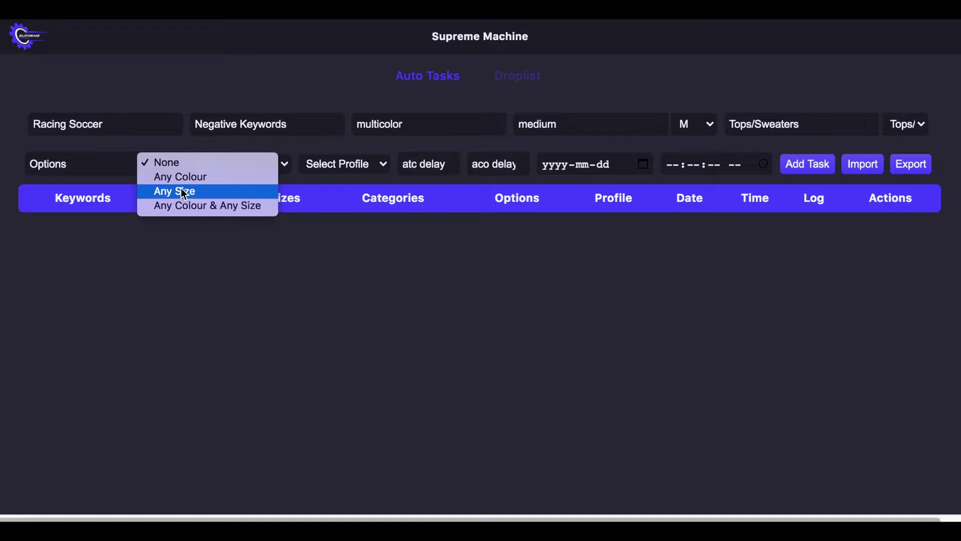
{"action": "left_click", "coordinate": [185, 211]}
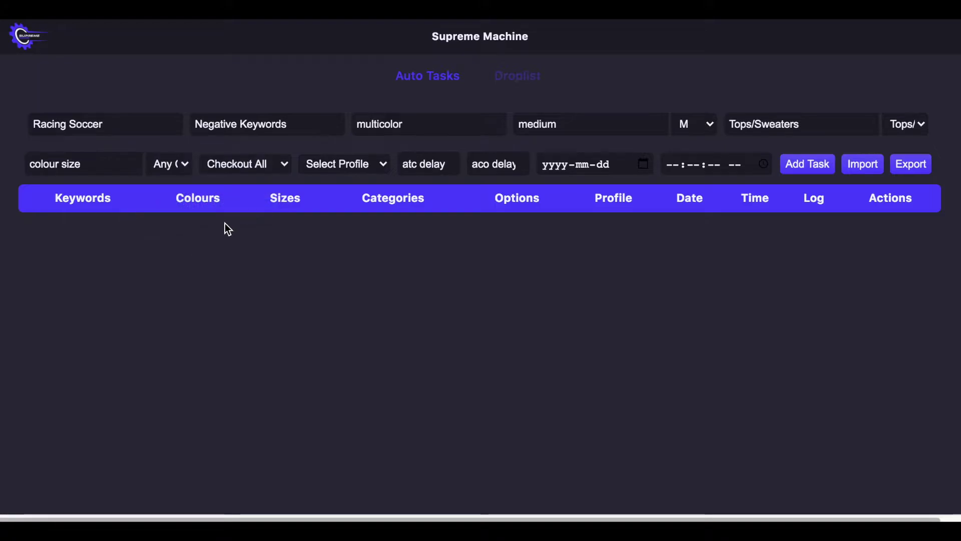
{"action": "left_click", "coordinate": [279, 164]}
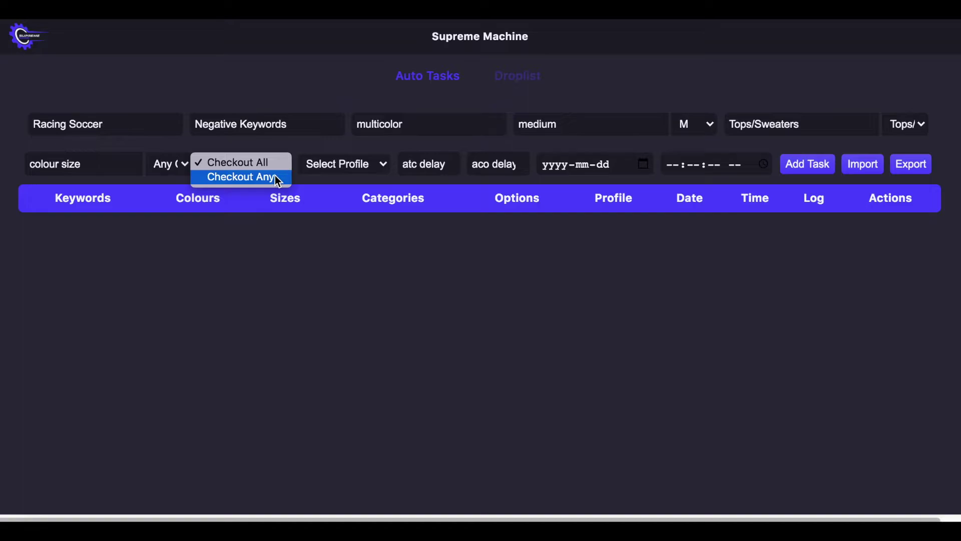
{"action": "left_click", "coordinate": [275, 176]}
{"action": "left_click", "coordinate": [344, 169]}
{"action": "left_click", "coordinate": [342, 163]}
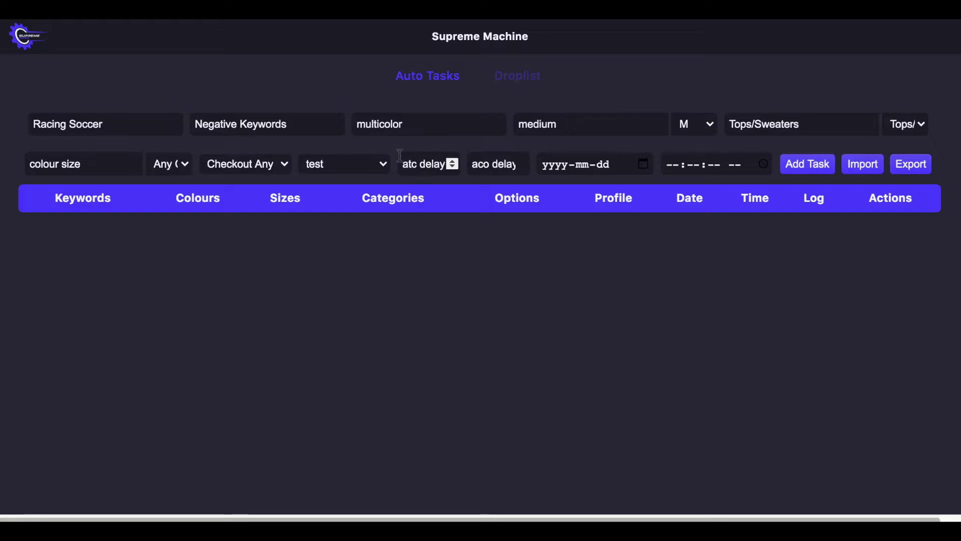
Step: Set both the atc delay and the aco delay to 0
{"action": "left_click", "coordinate": [407, 163]}
{"action": "type", "text": "0"}
{"action": "left_click", "coordinate": [475, 165]}
{"action": "type", "text": "0"}
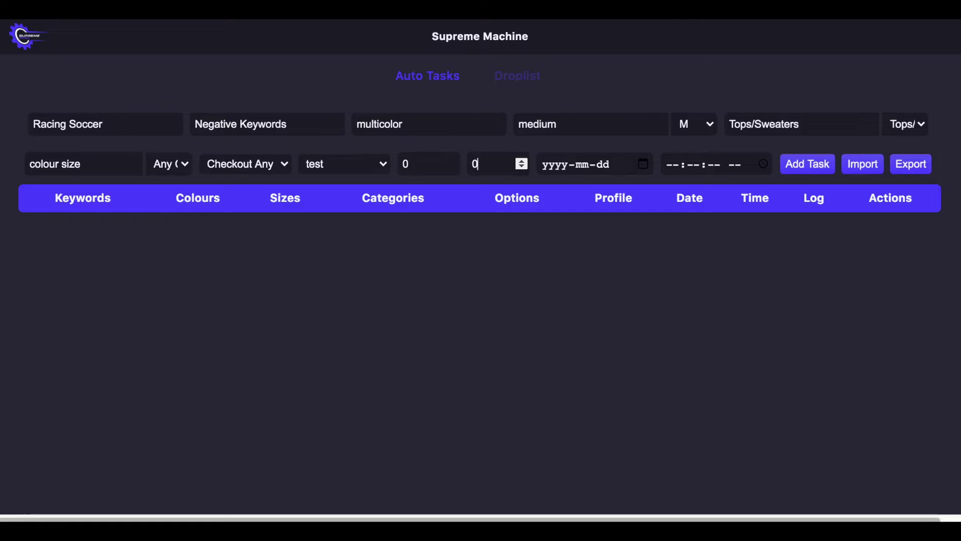
Step: Schedule the task for 2020-06-14 at 07:45:00 AM and add it to the task list
{"action": "left_click", "coordinate": [643, 165]}
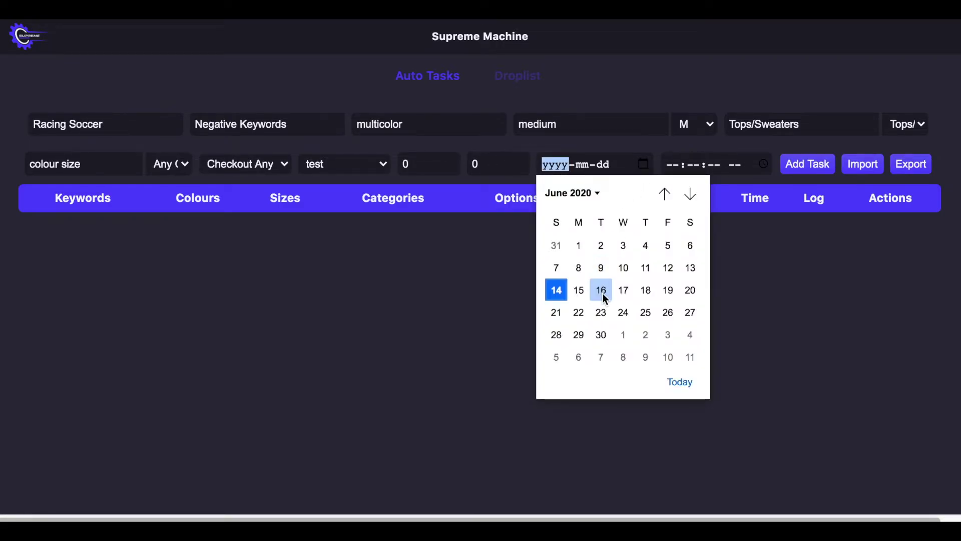
{"action": "left_click", "coordinate": [678, 381]}
{"action": "left_click", "coordinate": [673, 165]}
{"action": "type", "text": "07:"}
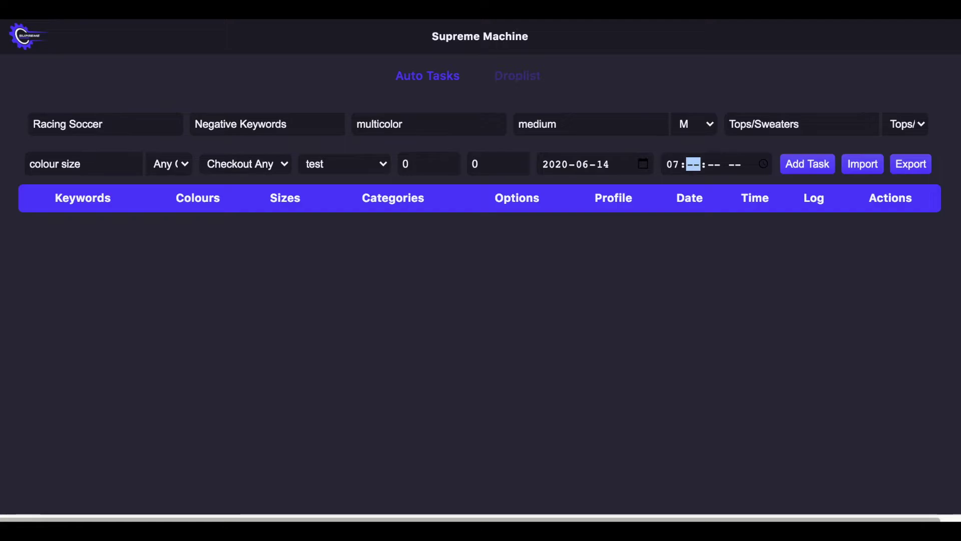
{"action": "type", "text": "45:00"}
{"action": "left_click", "coordinate": [738, 170]}
{"action": "type", "text": "a"}
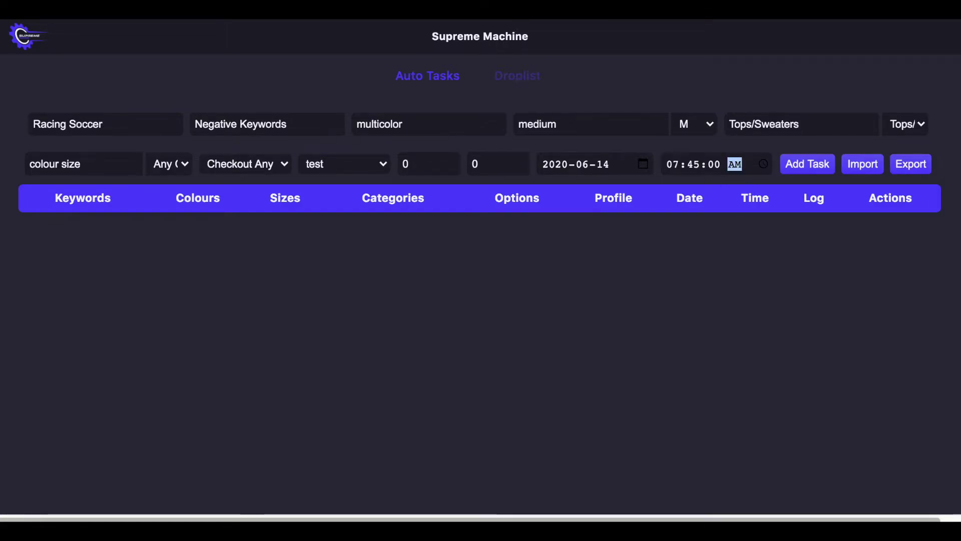
{"action": "left_click", "coordinate": [814, 171]}
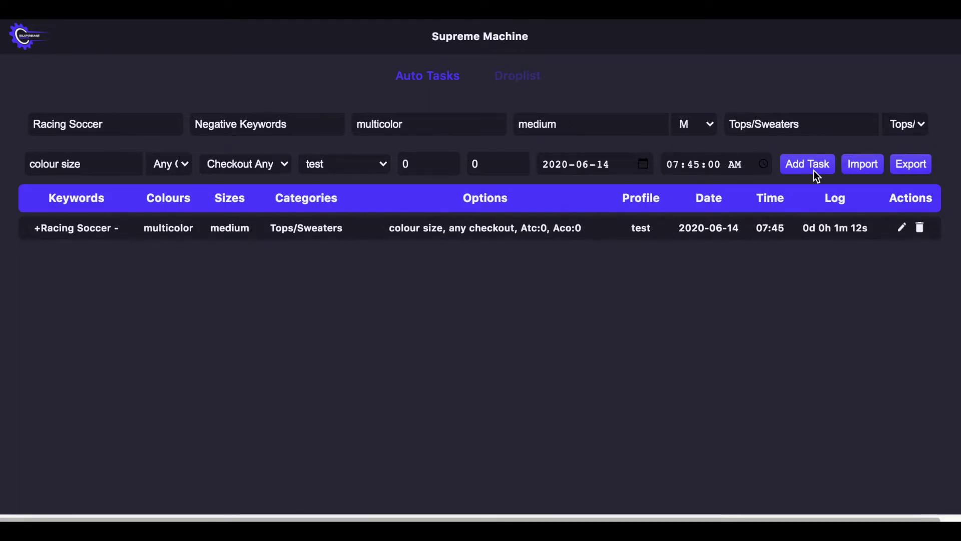
Step: Reopen the Racing Soccer task for editing and append ",boxer" to the positive keywords and ",black" to the colours
{"action": "left_click", "coordinate": [903, 228]}
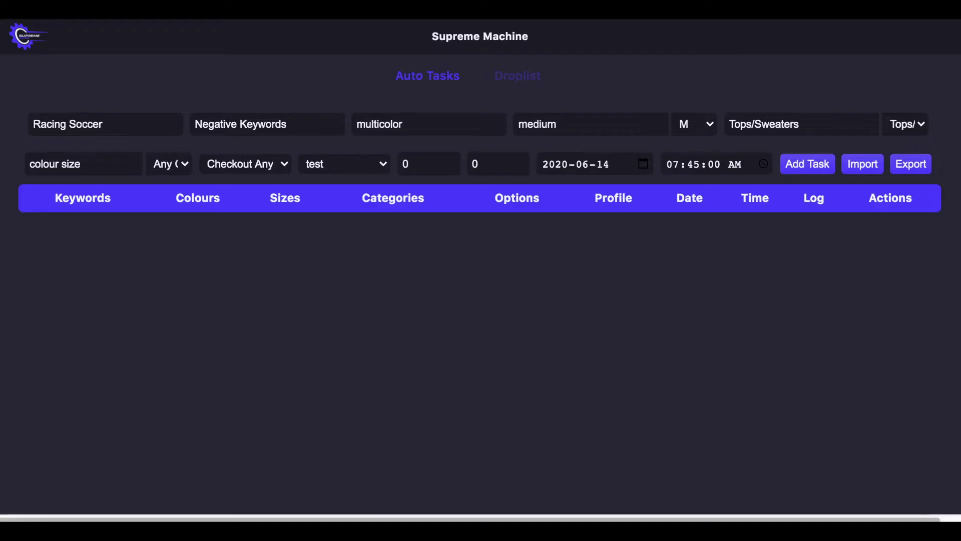
{"action": "type", "text": ",boxer"}
{"action": "left_click", "coordinate": [430, 130]}
{"action": "type", "text": ",black"}
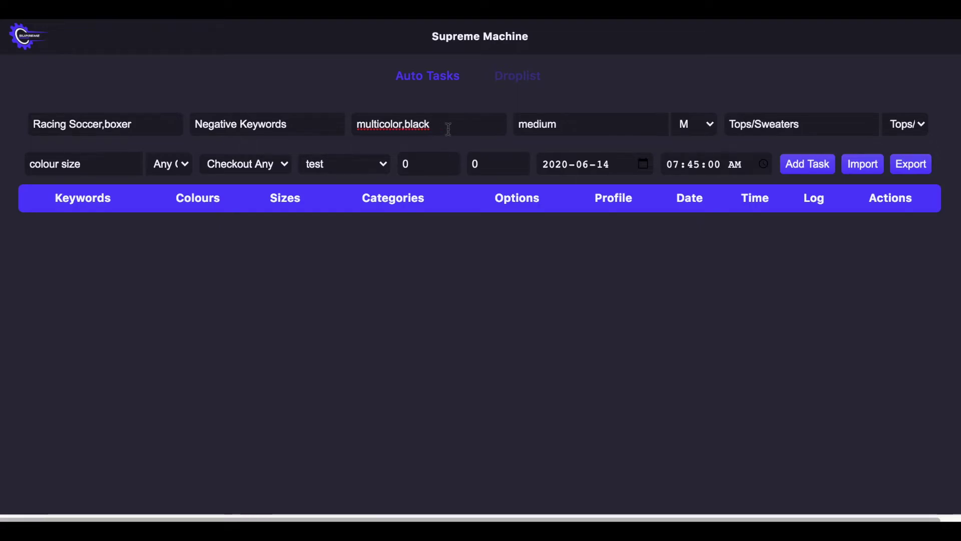
Step: Append a second "medium" to the sizes after a comma and add Accessories to the categories
{"action": "left_click_drag", "start_coordinate": [586, 125], "coordinate": [517, 114]}
{"action": "key", "text": "ctrl+c"}
{"action": "left_click", "coordinate": [576, 125]}
{"action": "type", "text": ","}
{"action": "key", "text": "ctrl+v"}
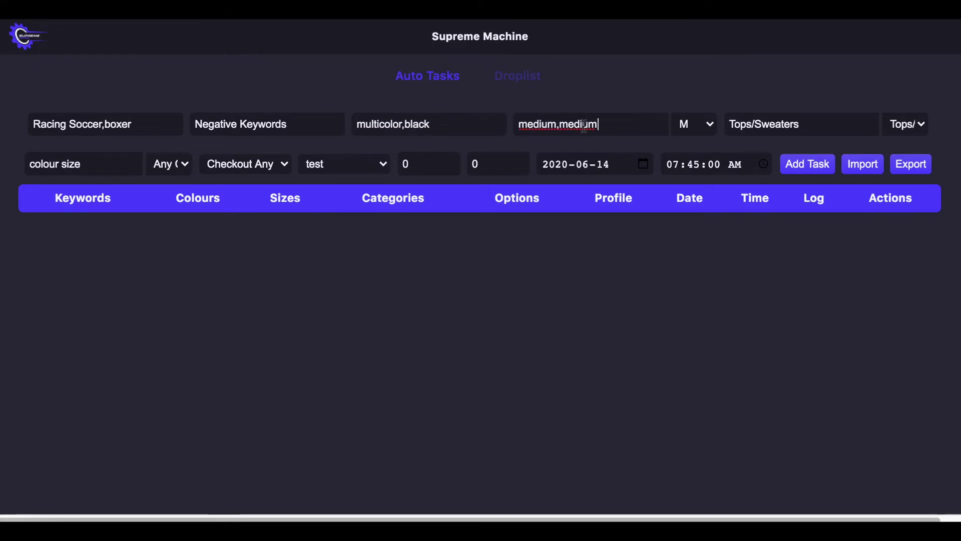
{"action": "left_click", "coordinate": [907, 123]}
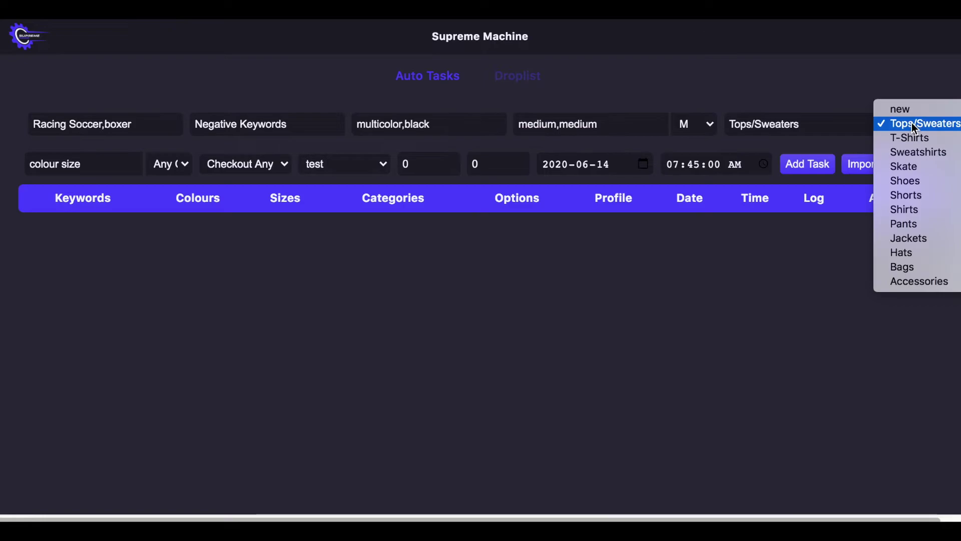
{"action": "left_click", "coordinate": [921, 281]}
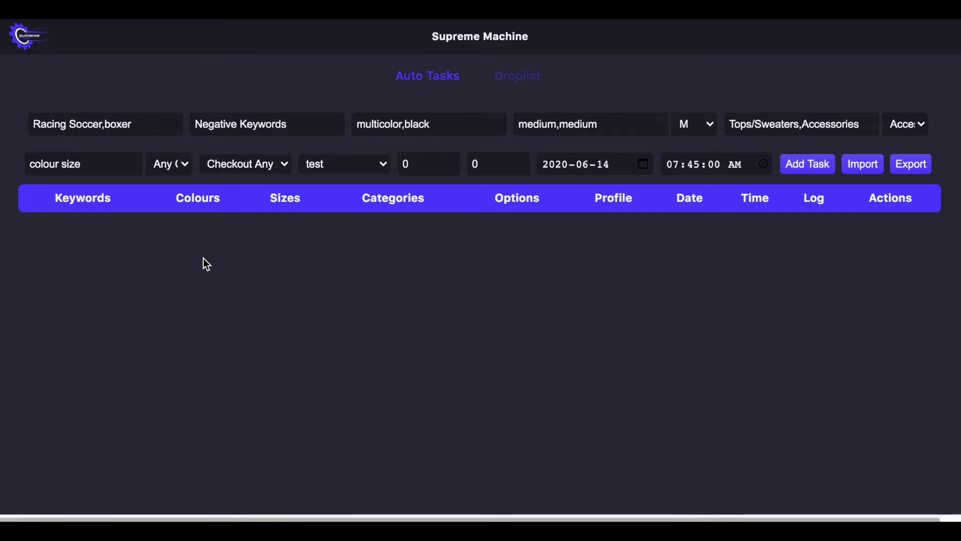
Step: Extend the options to "colour size,colour size" by repeating the existing entry after a comma
{"action": "left_click", "coordinate": [102, 164]}
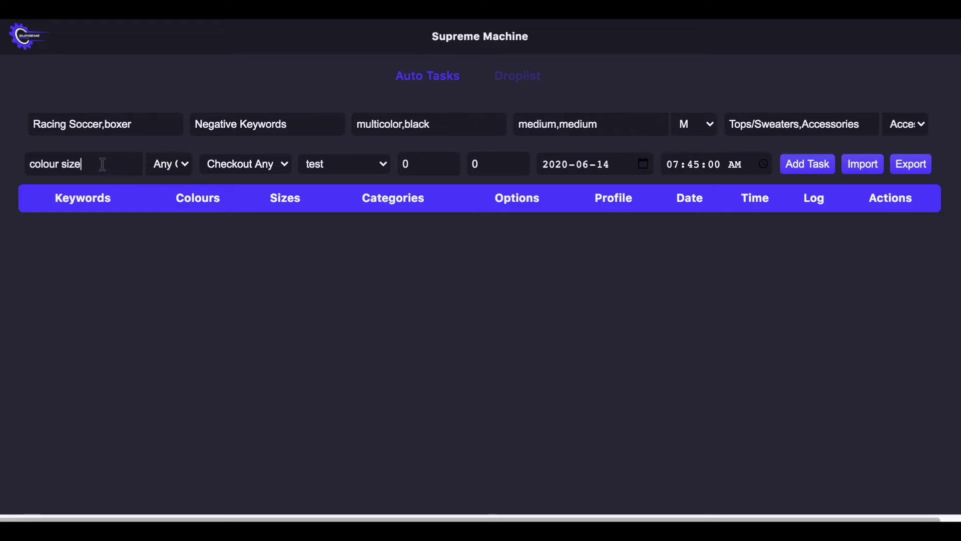
{"action": "type", "text": ","}
{"action": "left_click_drag", "start_coordinate": [83, 164], "coordinate": [11, 162]}
{"action": "key", "text": "ctrl+c"}
{"action": "left_click", "coordinate": [100, 164]}
{"action": "key", "text": "ctrl+v"}
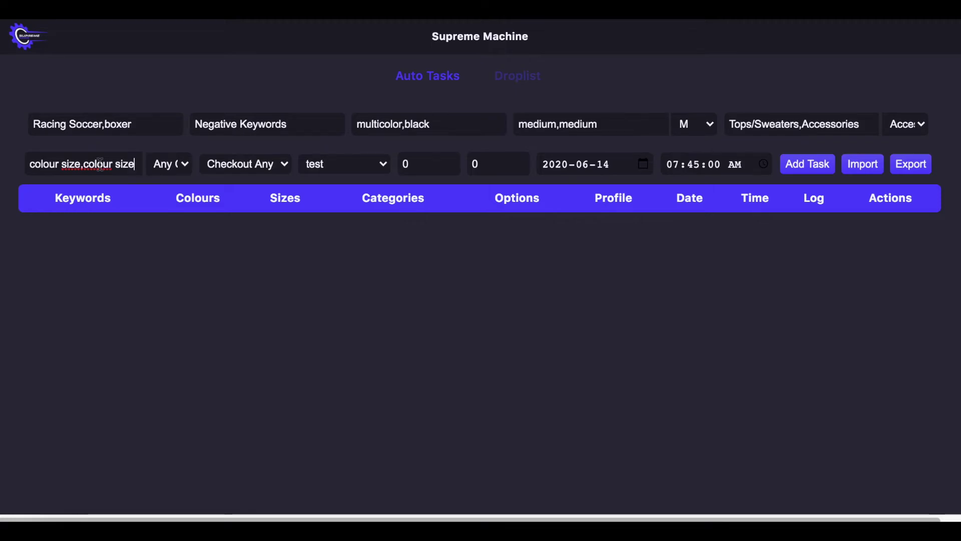
Step: Open the task creation form for the Arc Logo Water Short from the droplist
{"action": "left_click", "coordinate": [532, 77]}
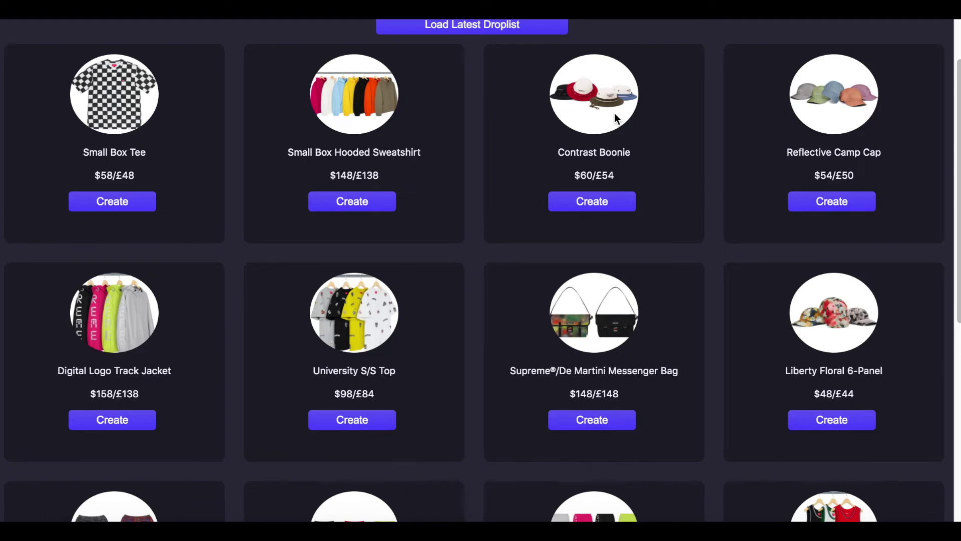
{"action": "scroll", "coordinate": [579, 289], "scroll_direction": "down", "scroll_amount": 4}
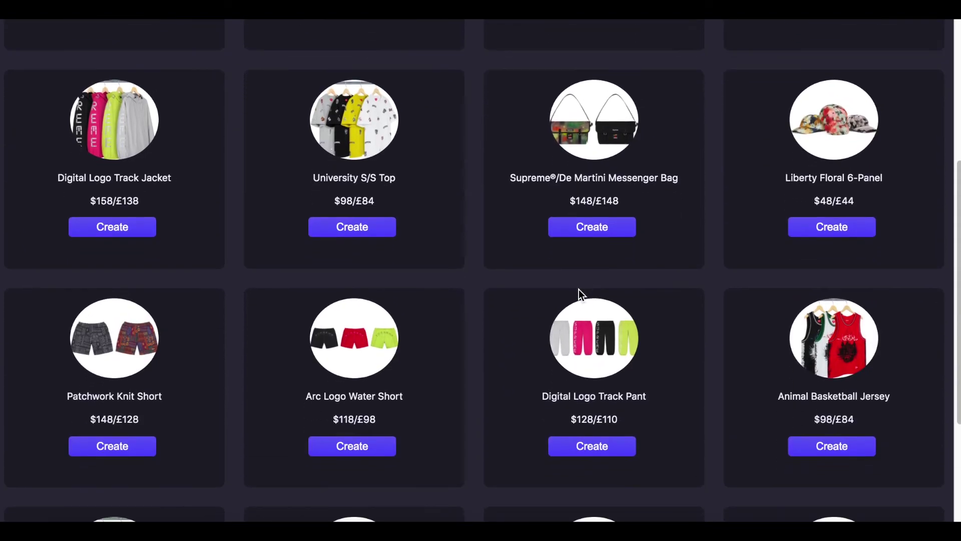
{"action": "left_click", "coordinate": [378, 451]}
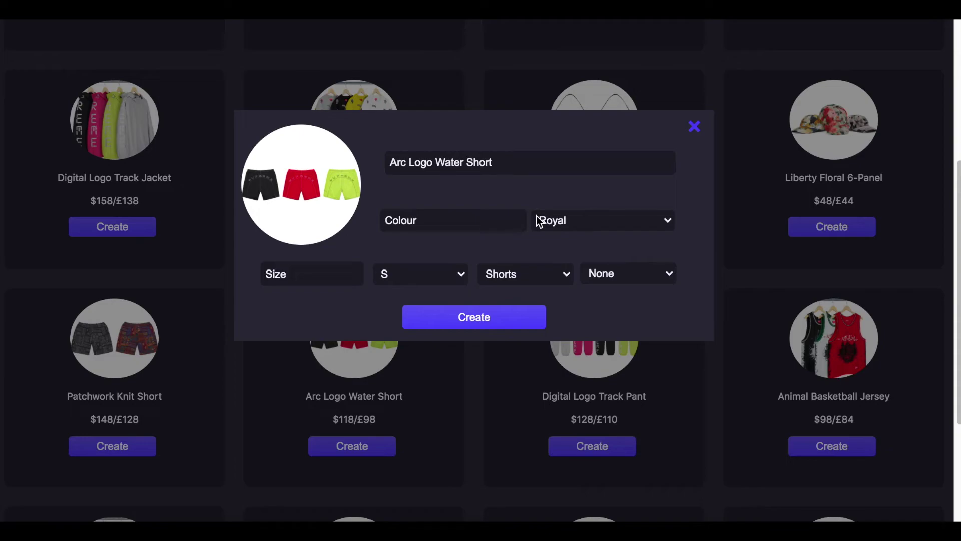
{"action": "left_click", "coordinate": [555, 218]}
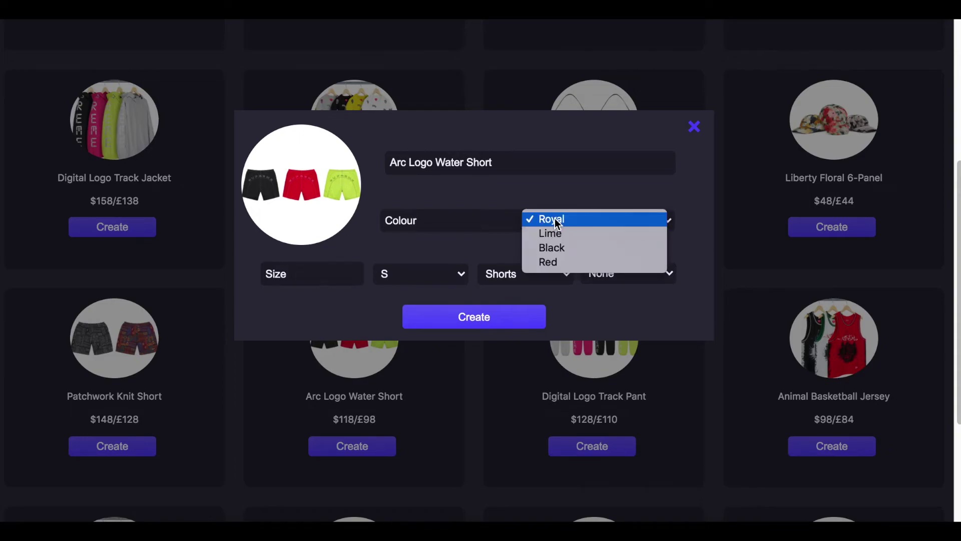
{"action": "left_click", "coordinate": [347, 254]}
{"action": "left_click", "coordinate": [413, 274]}
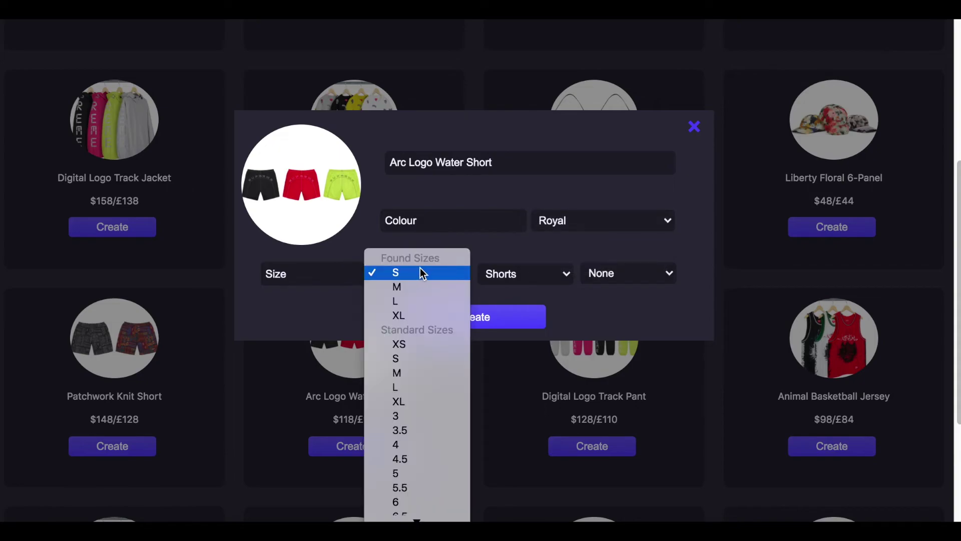
{"action": "left_click", "coordinate": [552, 245]}
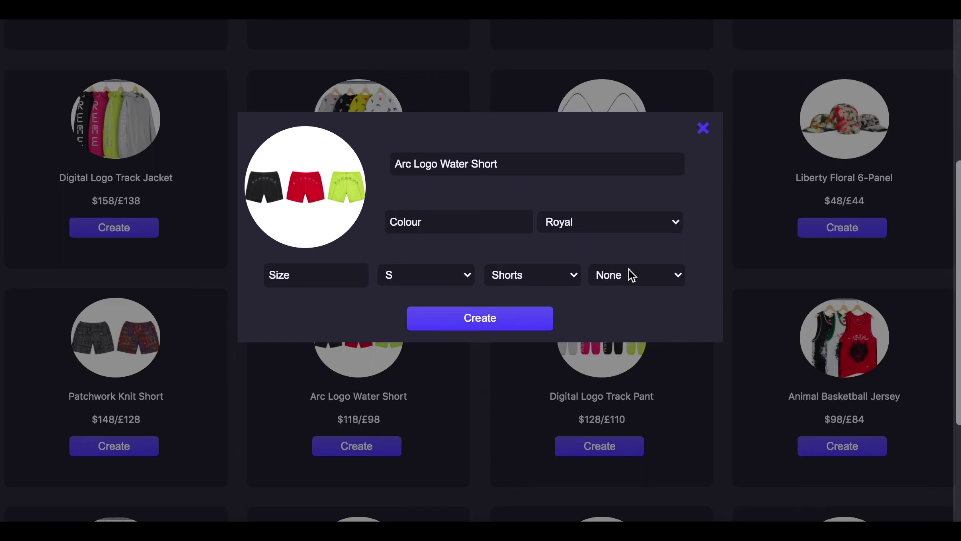
Step: Create the Arc Logo Water Short entry with colour Black, size L and the Any Size option
{"action": "left_click", "coordinate": [519, 165]}
{"action": "left_click", "coordinate": [582, 220]}
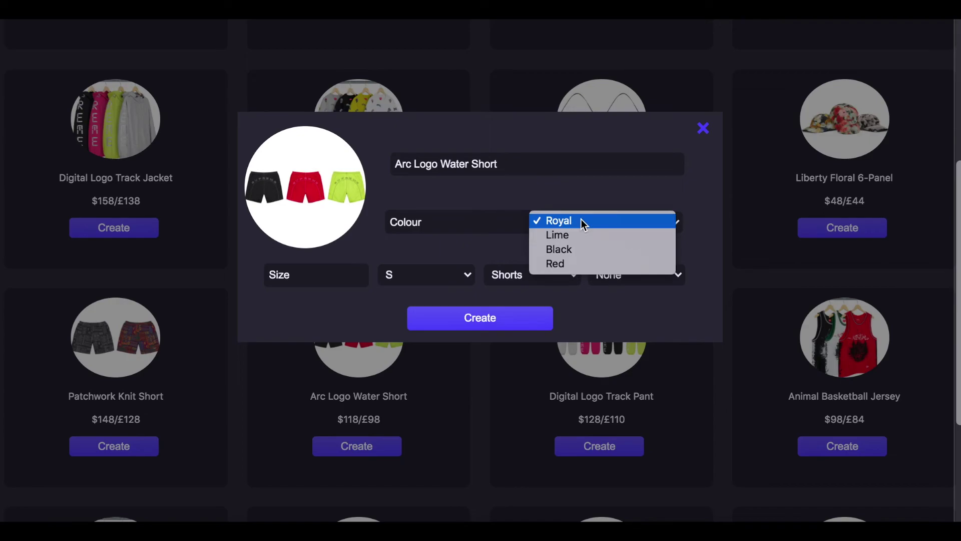
{"action": "left_click", "coordinate": [580, 249]}
{"action": "left_click", "coordinate": [383, 270]}
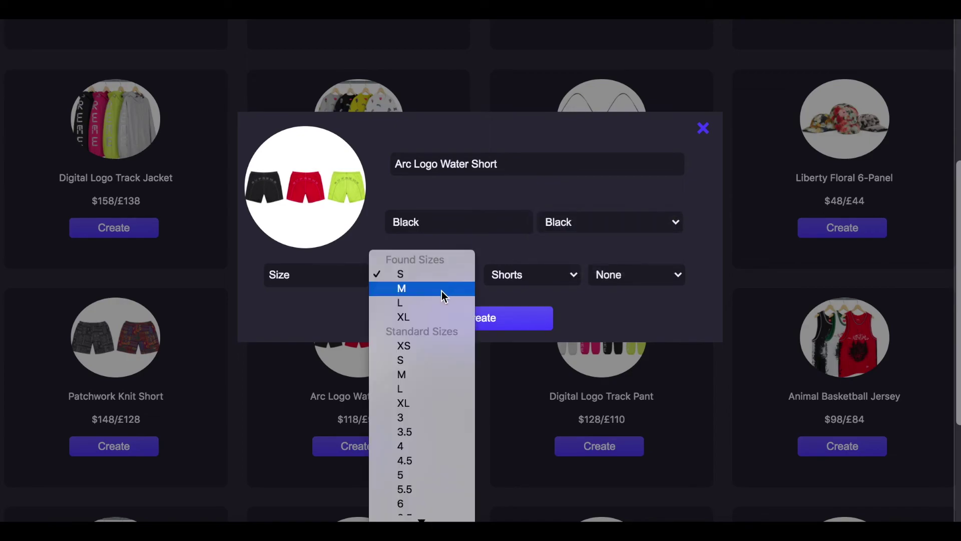
{"action": "left_click", "coordinate": [438, 303]}
{"action": "left_click", "coordinate": [665, 274]}
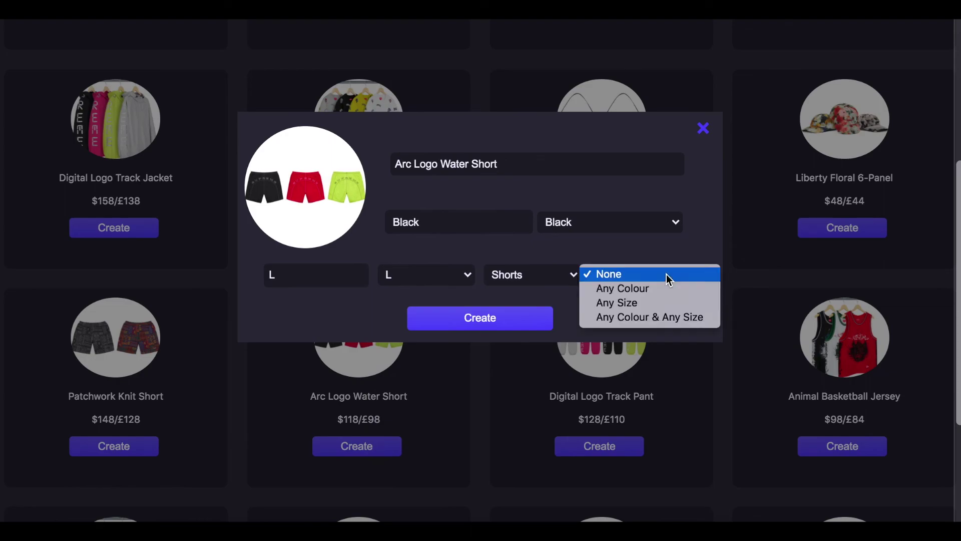
{"action": "left_click", "coordinate": [669, 303]}
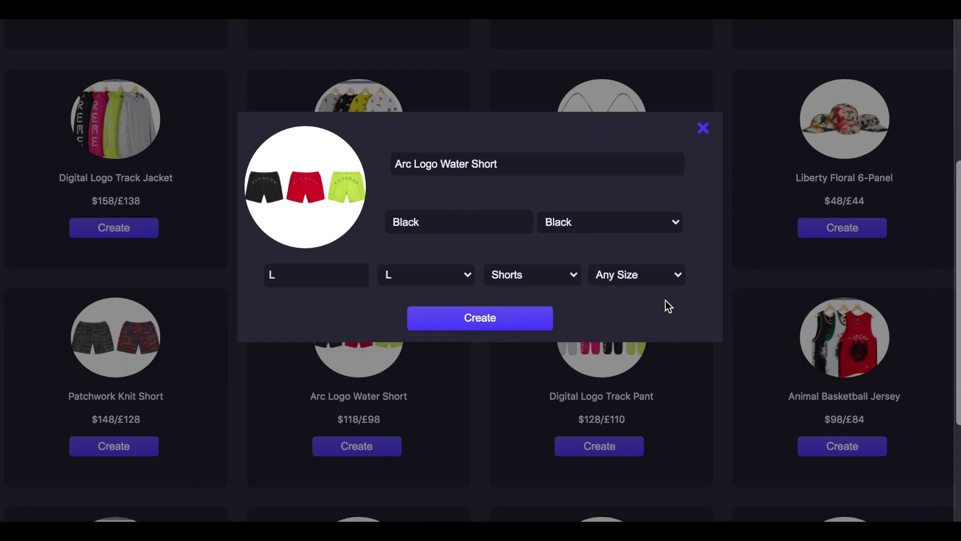
{"action": "left_click", "coordinate": [514, 322]}
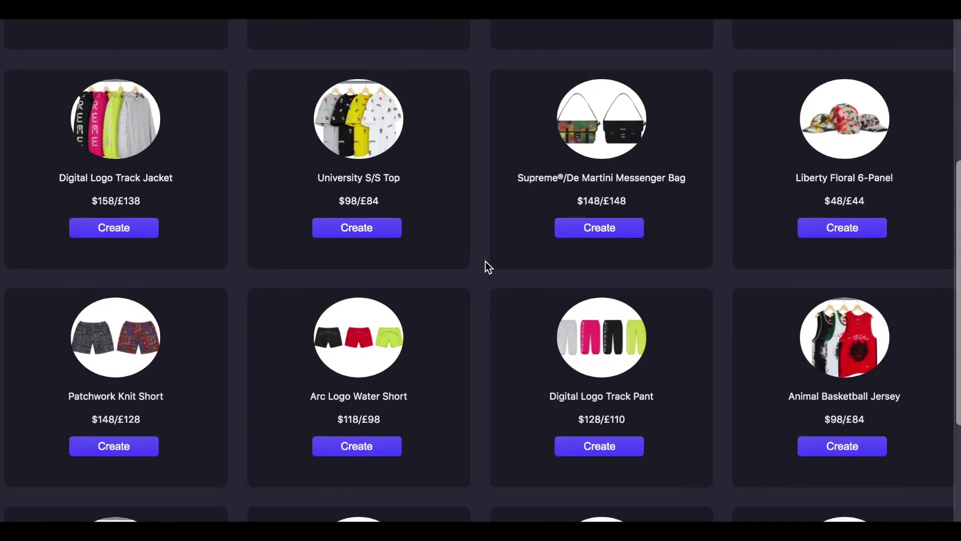
Step: Return to Auto Tasks and review the full positive keywords entry
{"action": "scroll", "coordinate": [485, 262], "scroll_direction": "up", "scroll_amount": 5}
{"action": "left_click", "coordinate": [430, 80]}
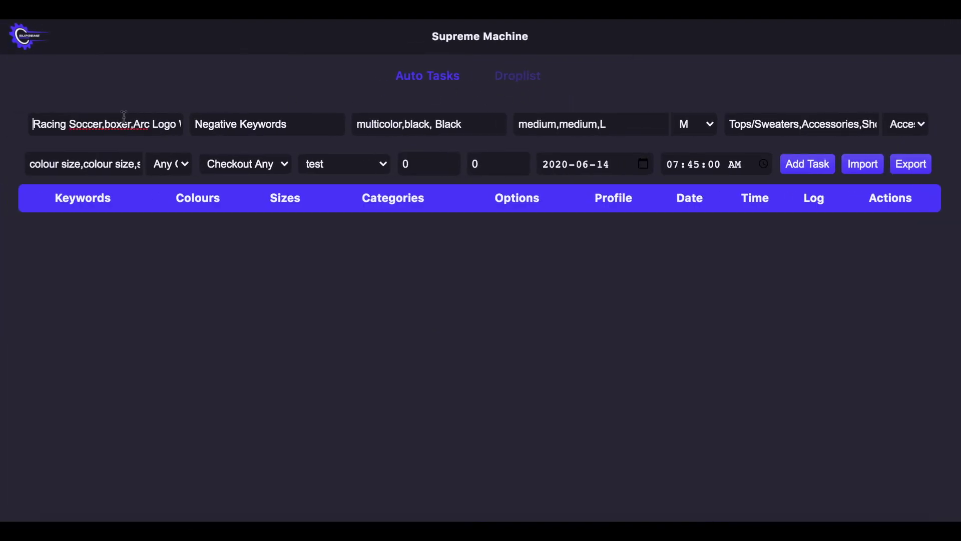
{"action": "left_click_drag", "start_coordinate": [124, 116], "coordinate": [191, 120]}
{"action": "left_click", "coordinate": [273, 89]}
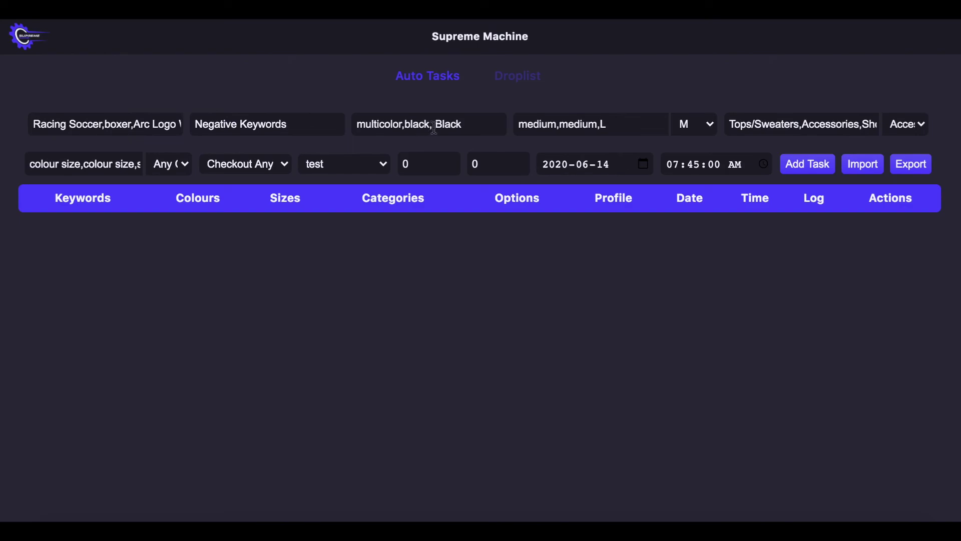